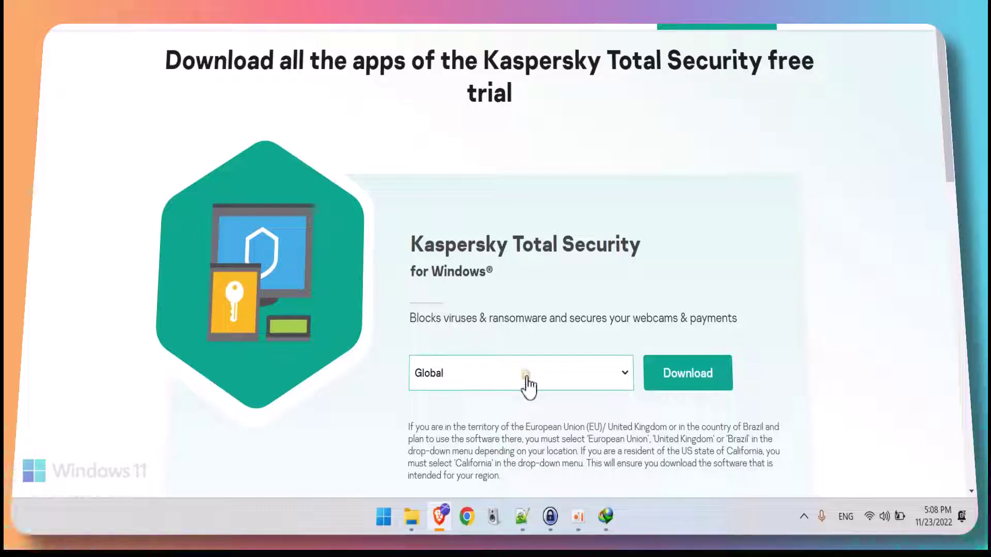
# - Check the download region list and leave it set to Global
pyautogui.click(522, 382)
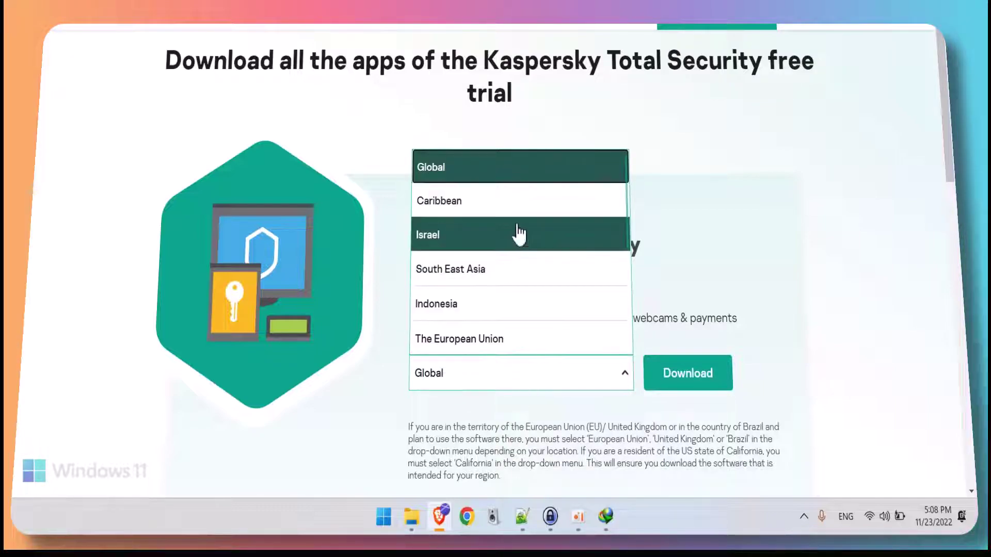
pyautogui.scroll(-4, 519, 312)
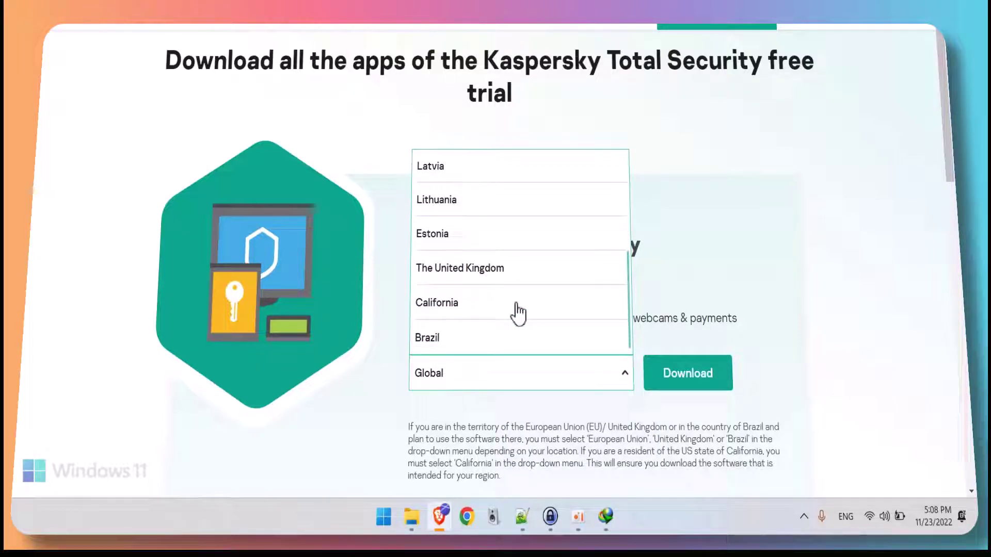
pyautogui.scroll(-3, 518, 312)
pyautogui.scroll(-3, 516, 328)
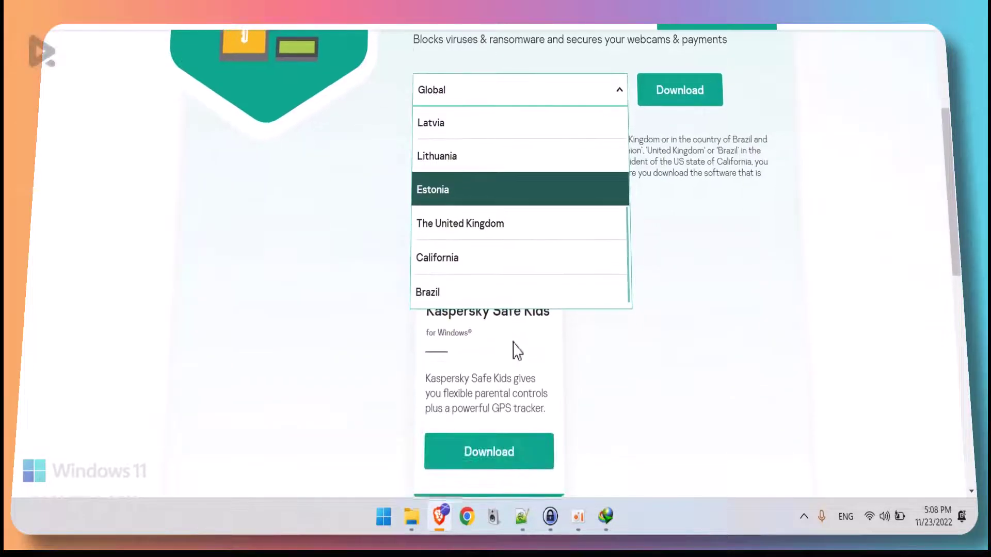
pyautogui.scroll(3, 516, 351)
pyautogui.click(872, 278)
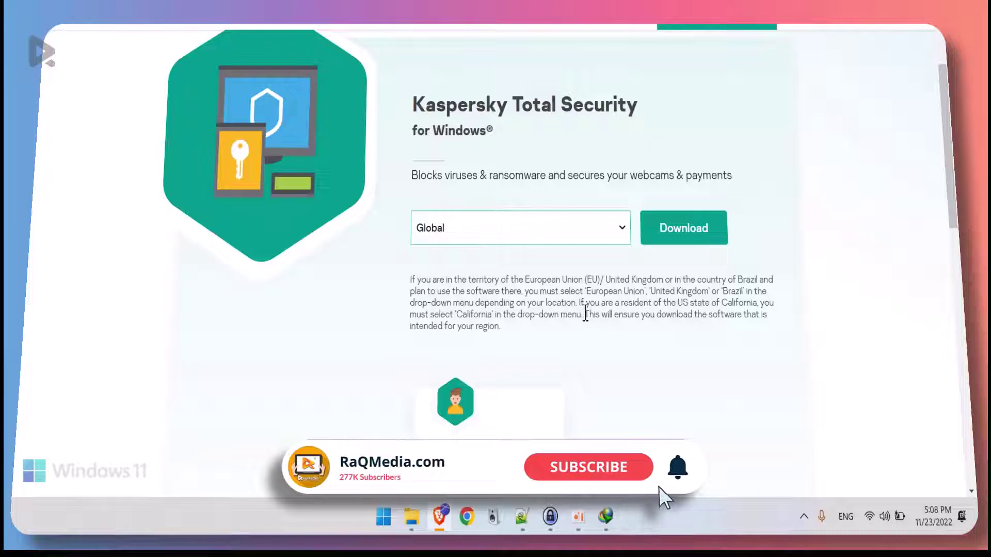
# - Request the Total Security installer kts21.3.10.391en_26099_2.exe (2.63 MB) for download
pyautogui.moveTo(585, 314); pyautogui.dragTo(599, 341)
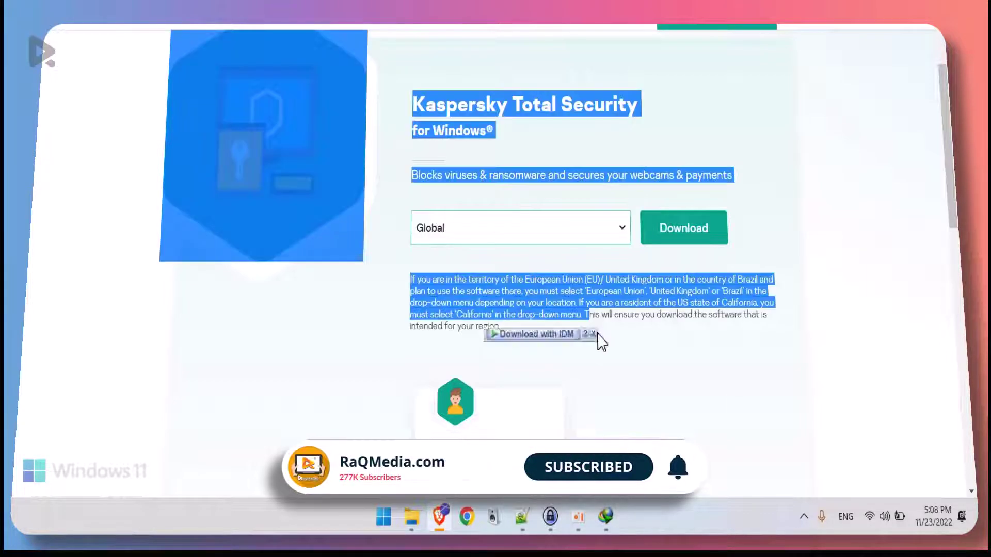
pyautogui.click(513, 336)
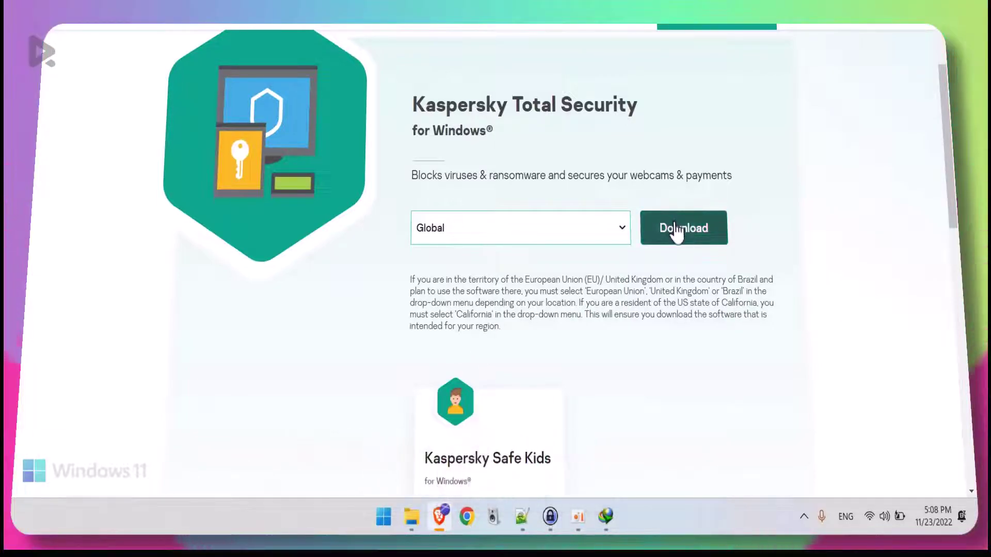
pyautogui.click(676, 222)
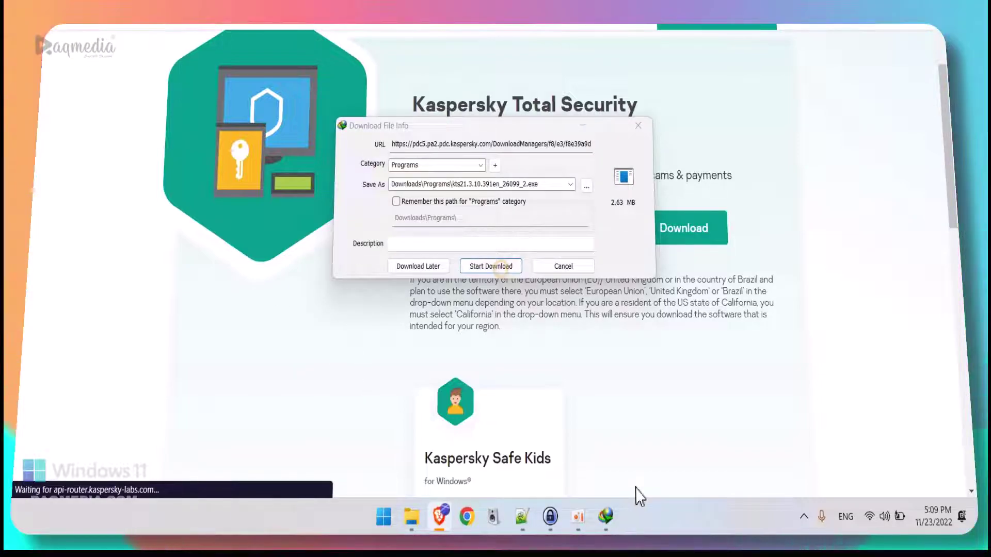
# - Download the 2.63 MB installer through IDM and run it once complete
pyautogui.click(498, 267)
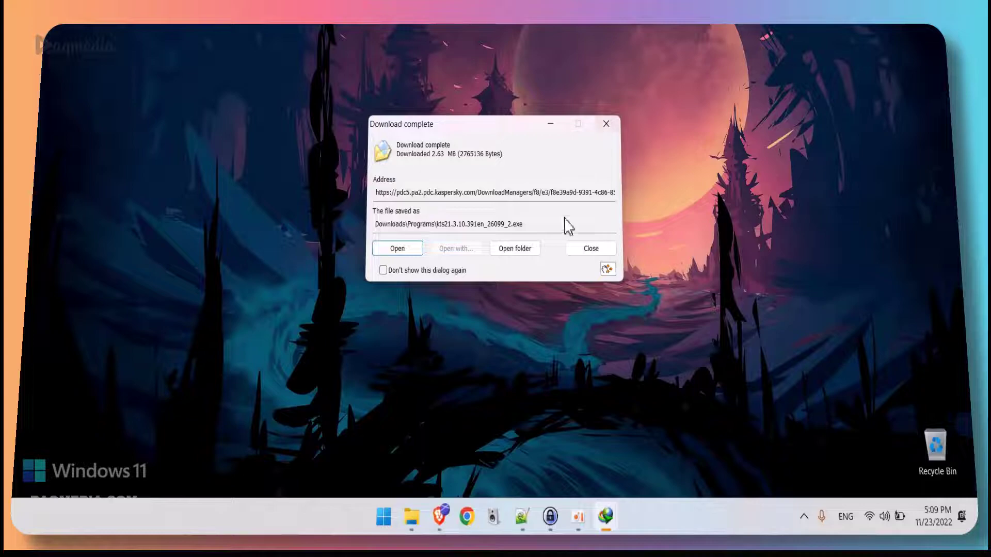
pyautogui.moveTo(482, 128); pyautogui.dragTo(513, 164)
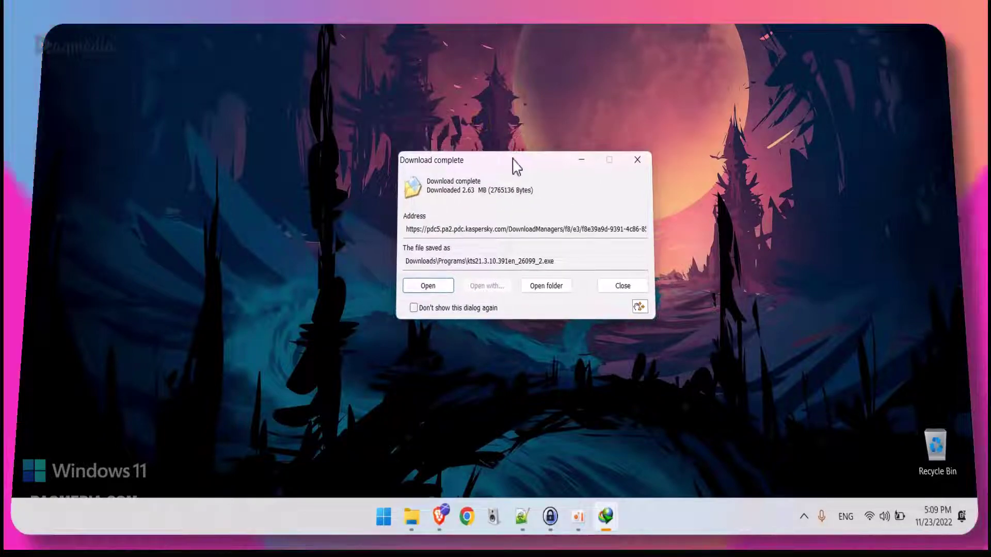
pyautogui.click(433, 290)
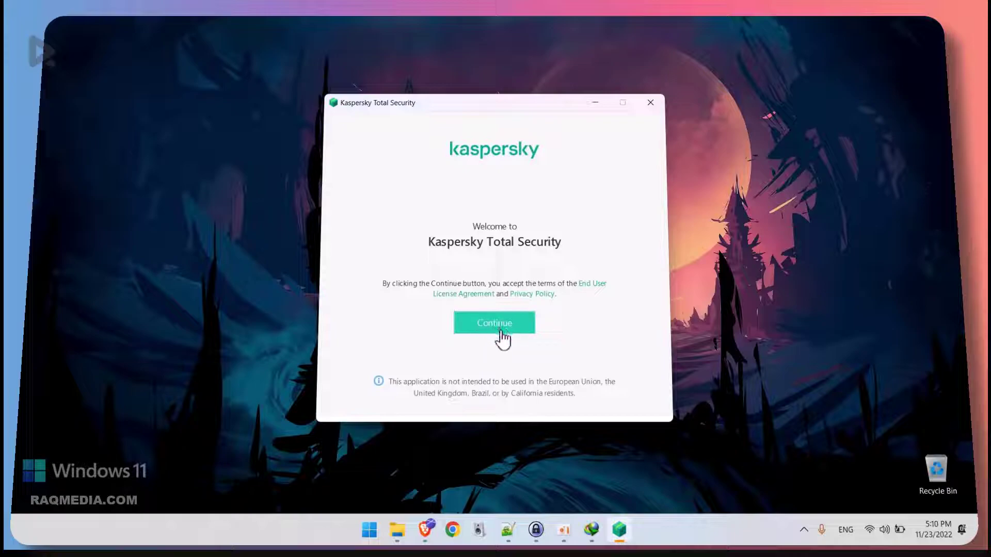
# - Accept the terms, opt out of KSN and Password Manager, and start installing
pyautogui.click(501, 330)
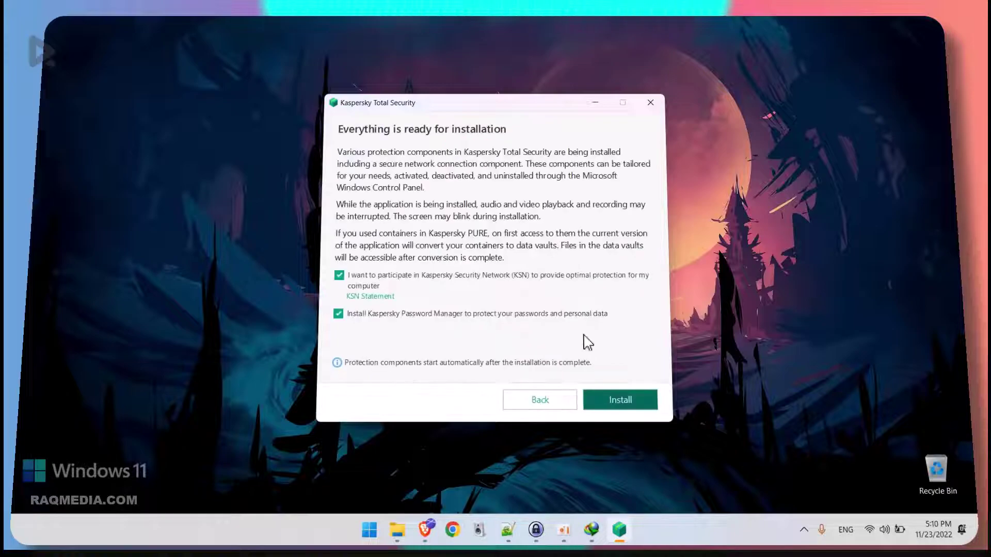
pyautogui.click(339, 277)
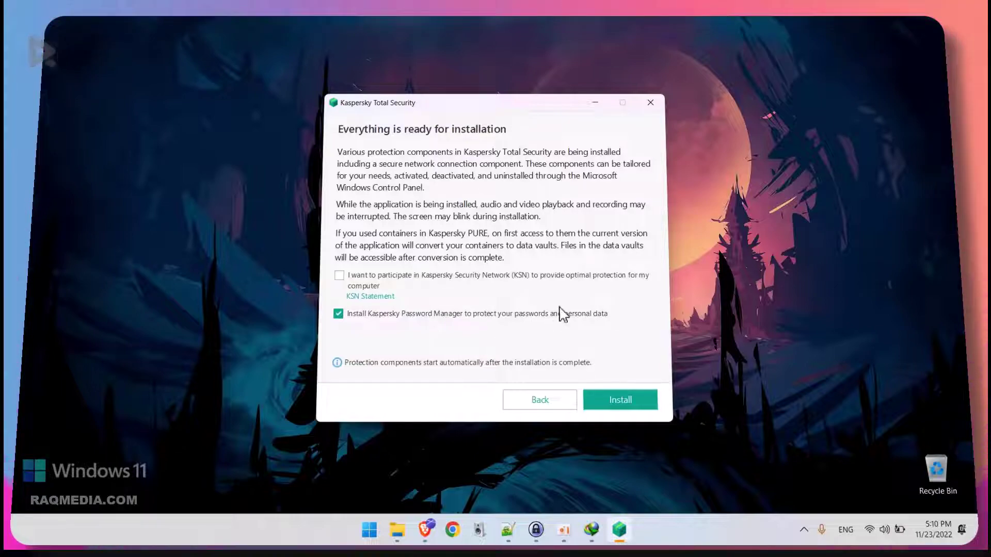
pyautogui.click(338, 314)
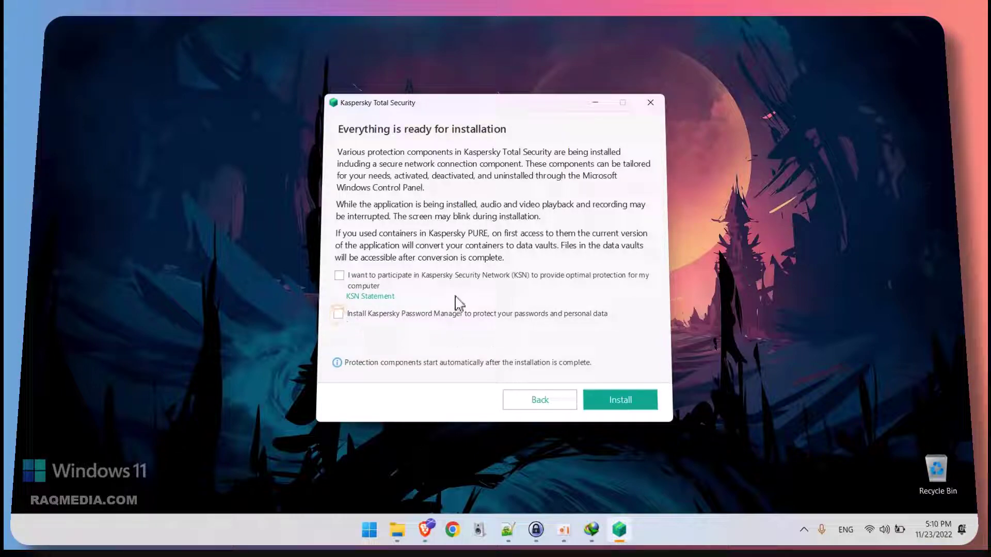
pyautogui.click(630, 407)
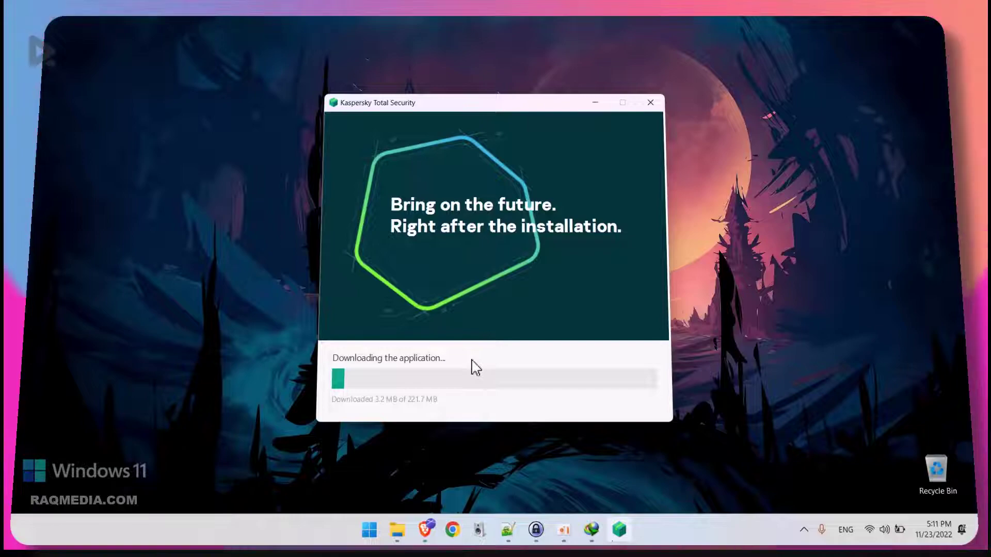
# - Let the 221.7 MB application download and install until Recommended settings appear
pyautogui.moveTo(469, 111); pyautogui.dragTo(500, 124)
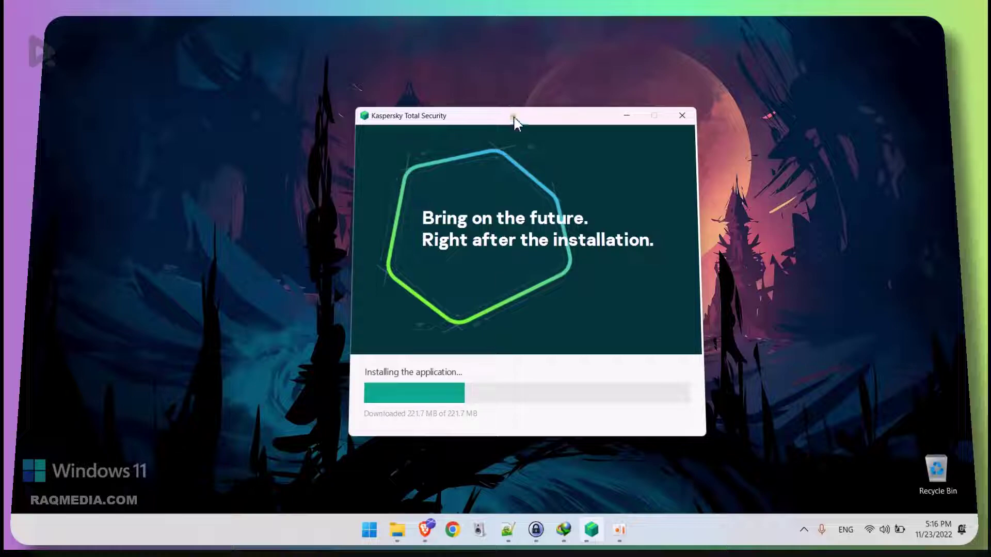
pyautogui.moveTo(514, 122); pyautogui.dragTo(485, 111)
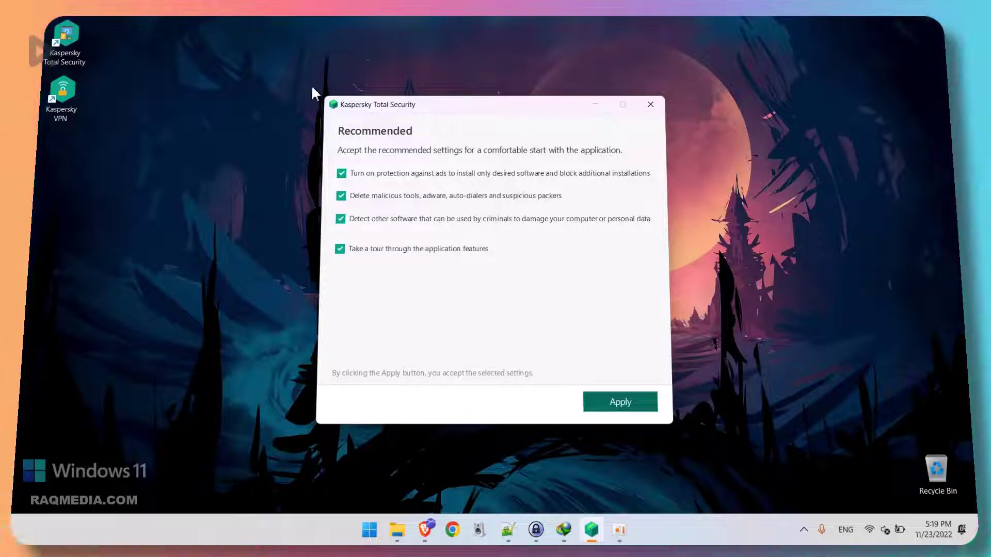
# - Skip the feature tour, dismiss the trial-expired popup, apply recommended protections, and close setup
pyautogui.moveTo(607, 517)
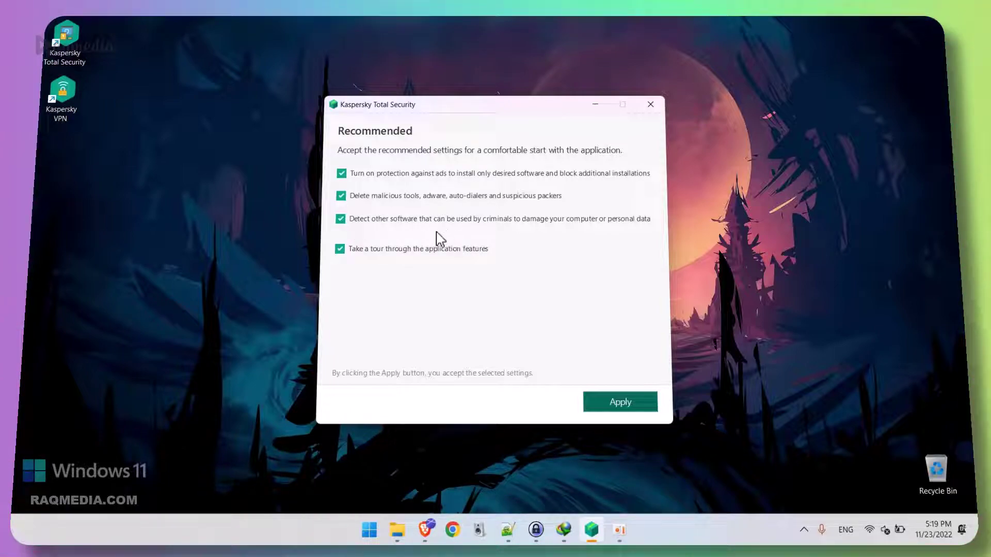
pyautogui.click(339, 250)
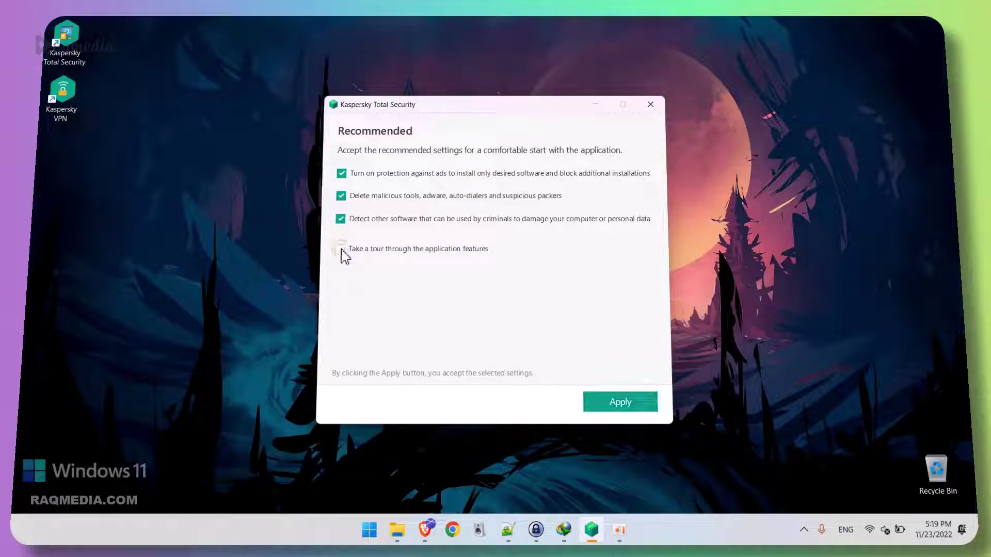
pyautogui.click(619, 402)
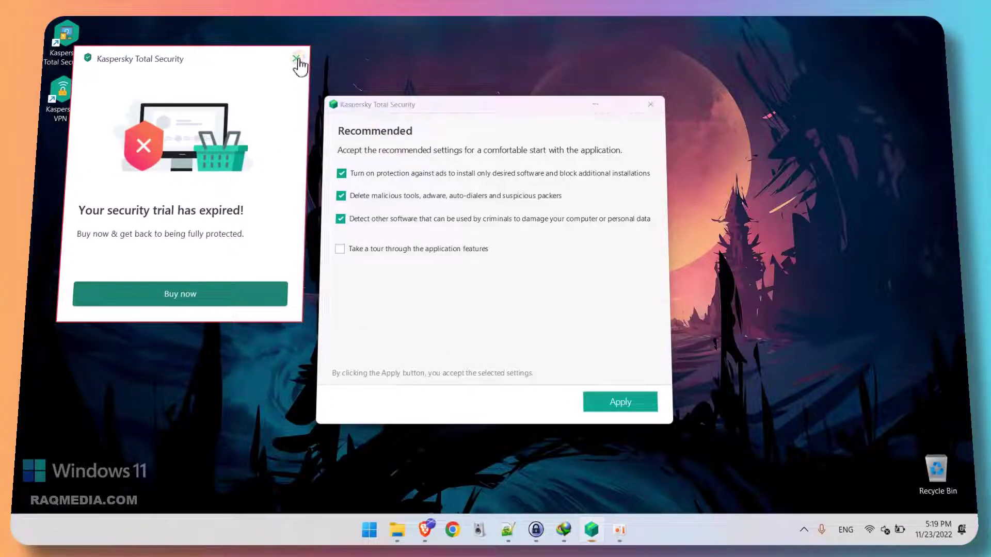
pyautogui.click(296, 58)
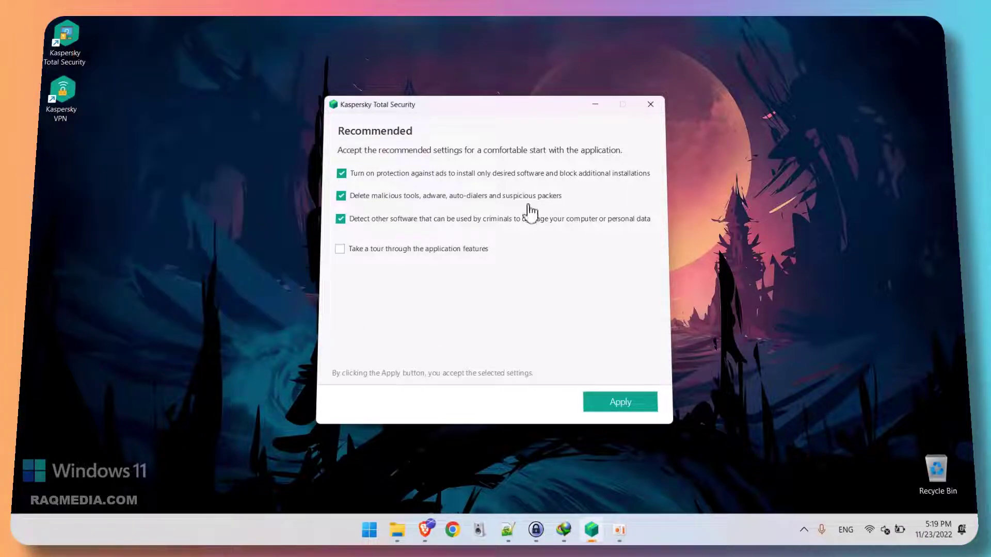
pyautogui.click(633, 410)
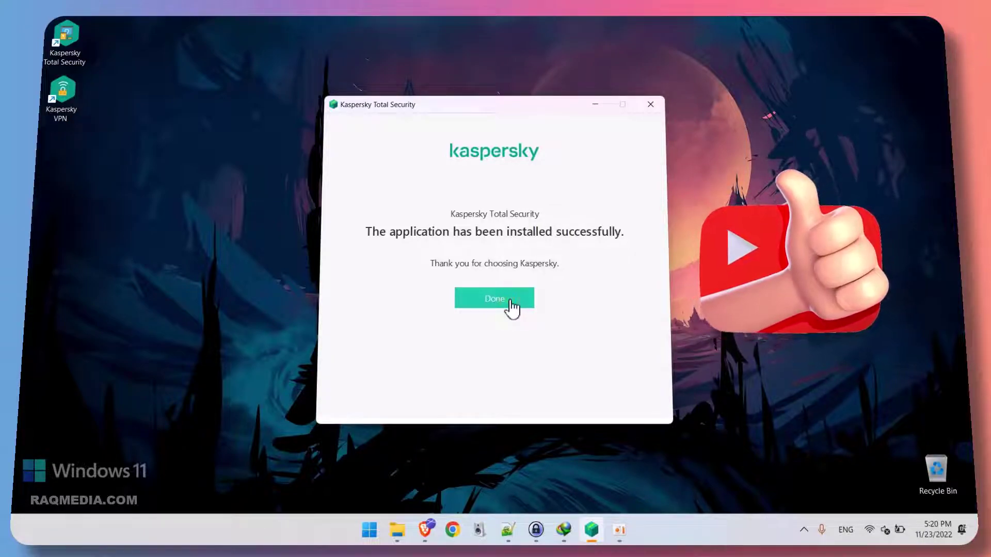
pyautogui.click(510, 303)
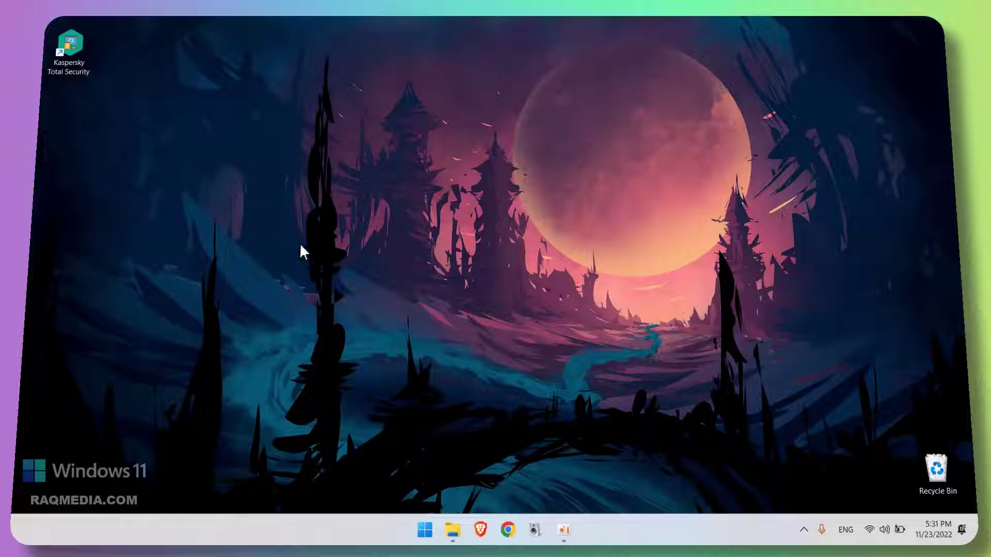
# - Launch Kaspersky Total Security from its desktop shortcut
pyautogui.doubleClick(80, 45)
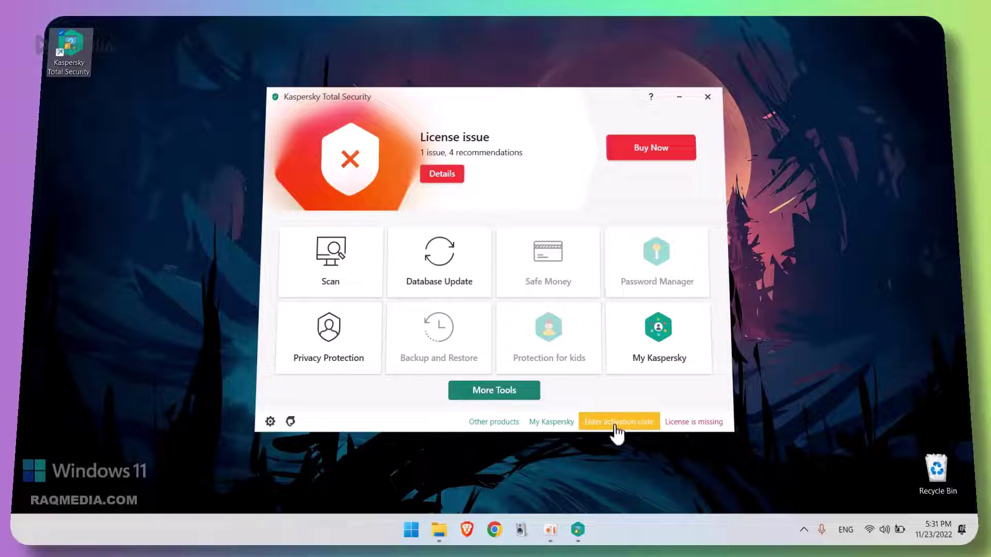
# - Request trial activation from the activation code page
pyautogui.click(616, 427)
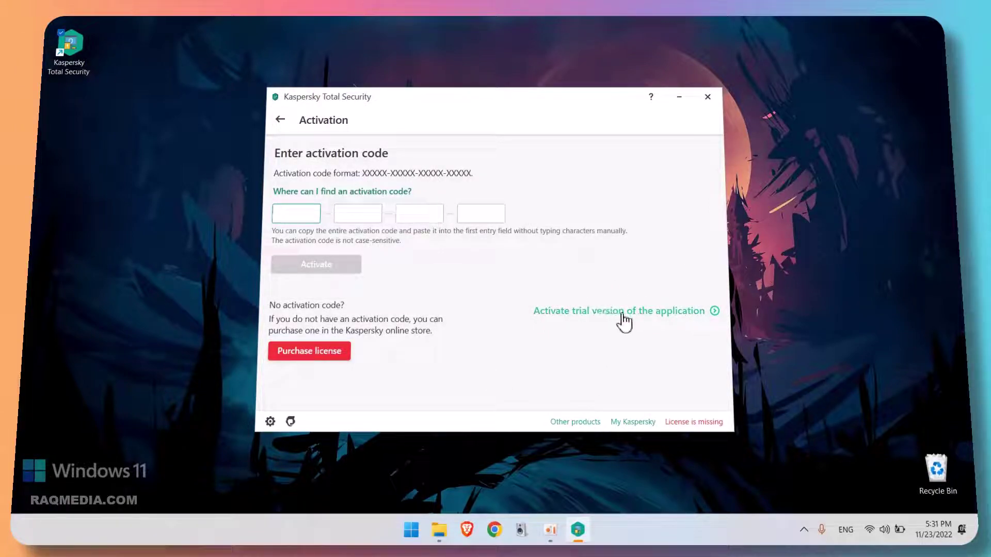
pyautogui.click(575, 313)
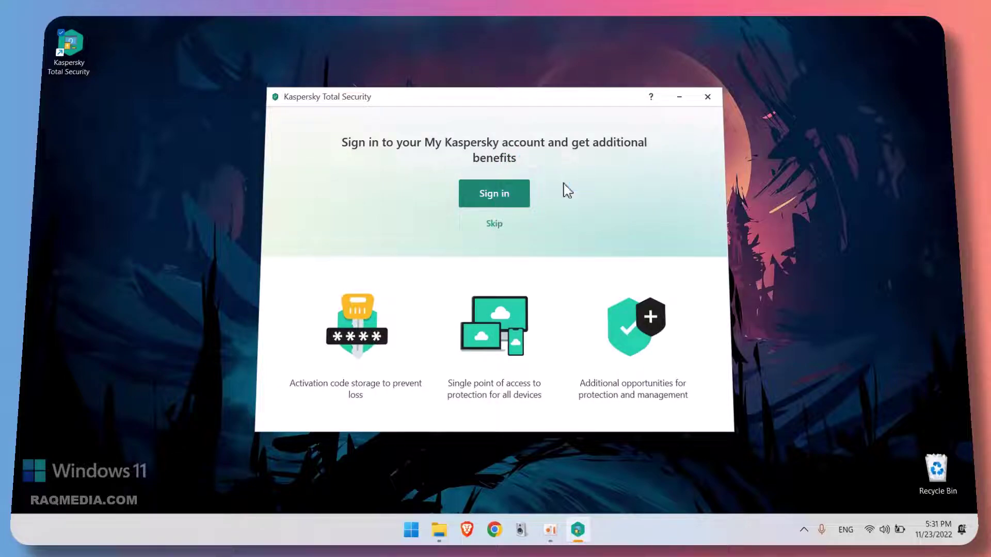
# - Skip the My Kaspersky sign-in and confirm the completed 31-day trial activation
pyautogui.click(498, 230)
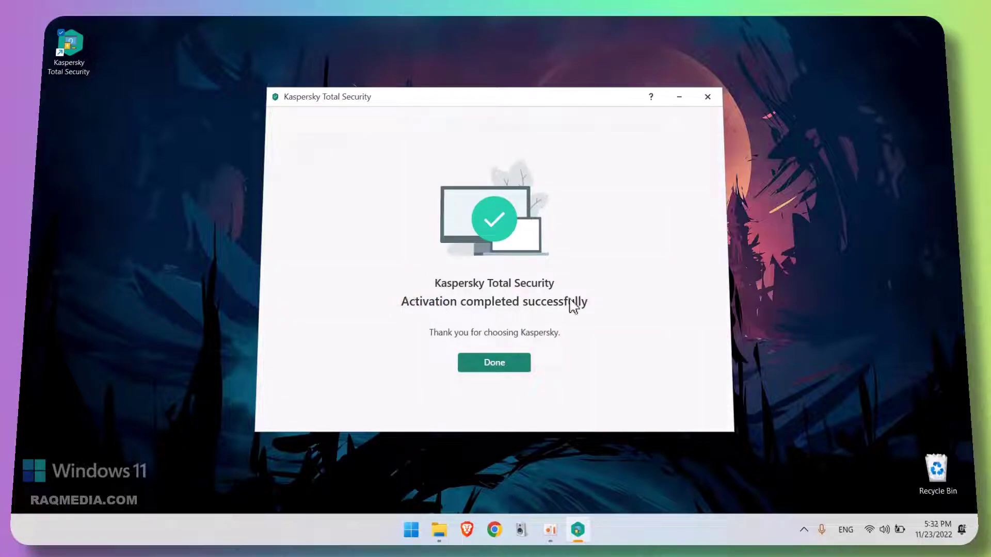
pyautogui.click(502, 377)
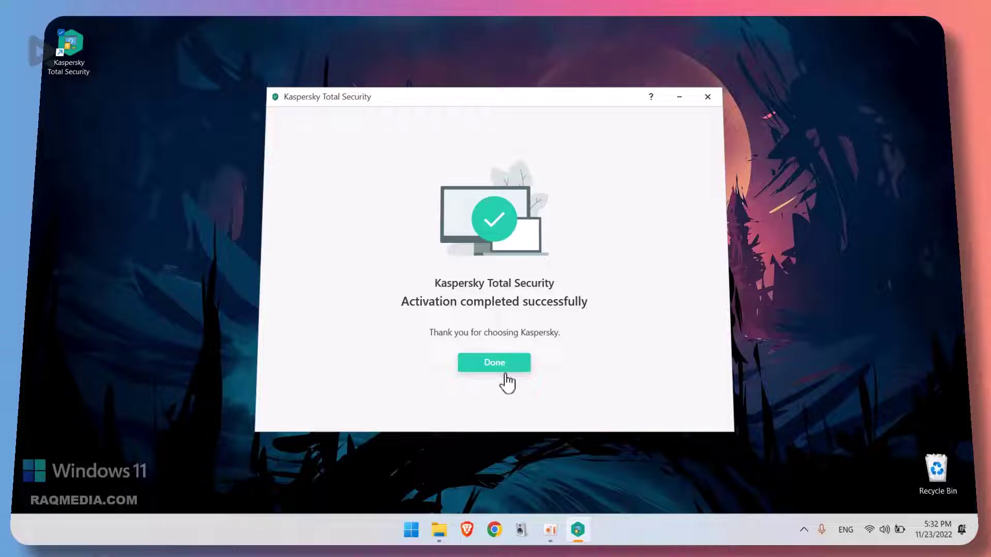
pyautogui.click(520, 368)
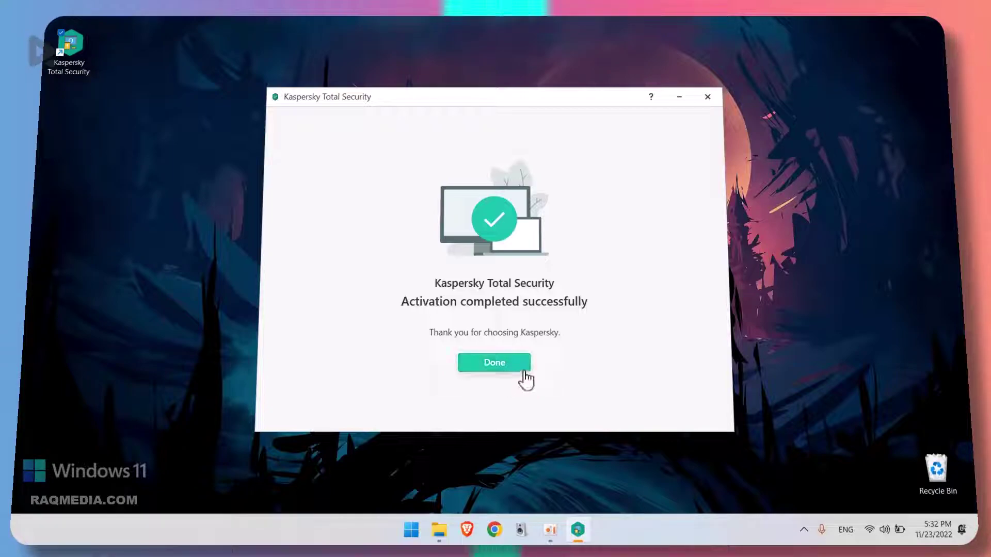
# - Re-enable computer protection from the protection issue details
pyautogui.click(516, 373)
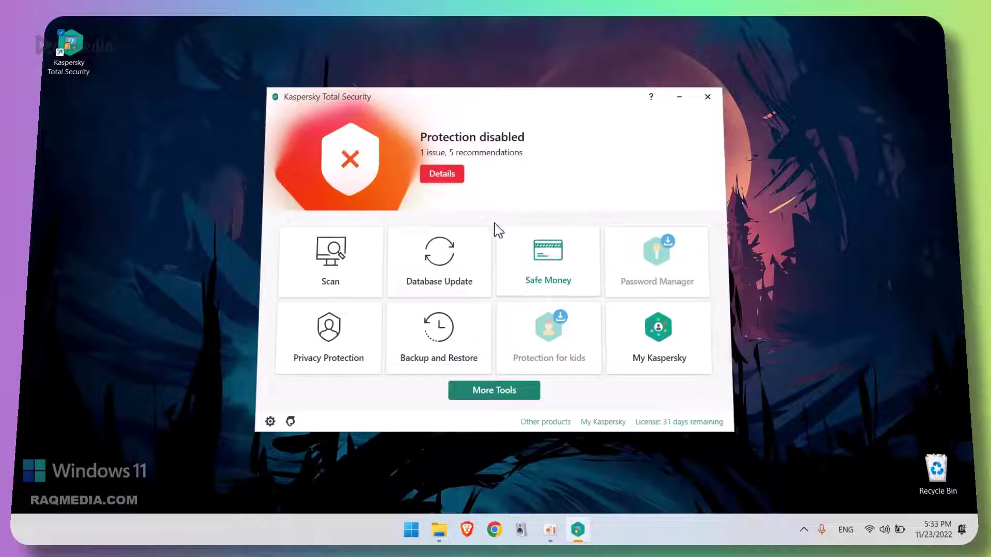
pyautogui.click(447, 175)
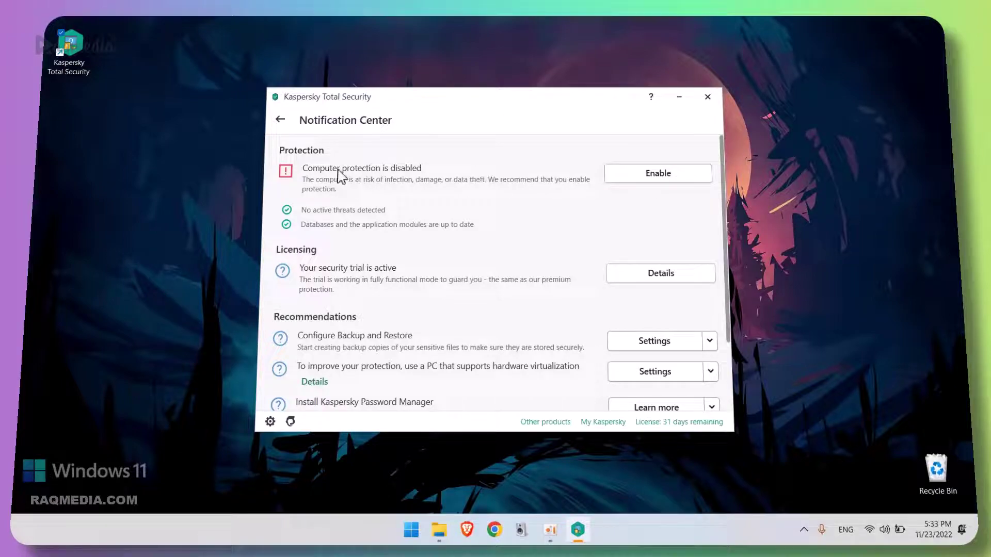
pyautogui.click(654, 182)
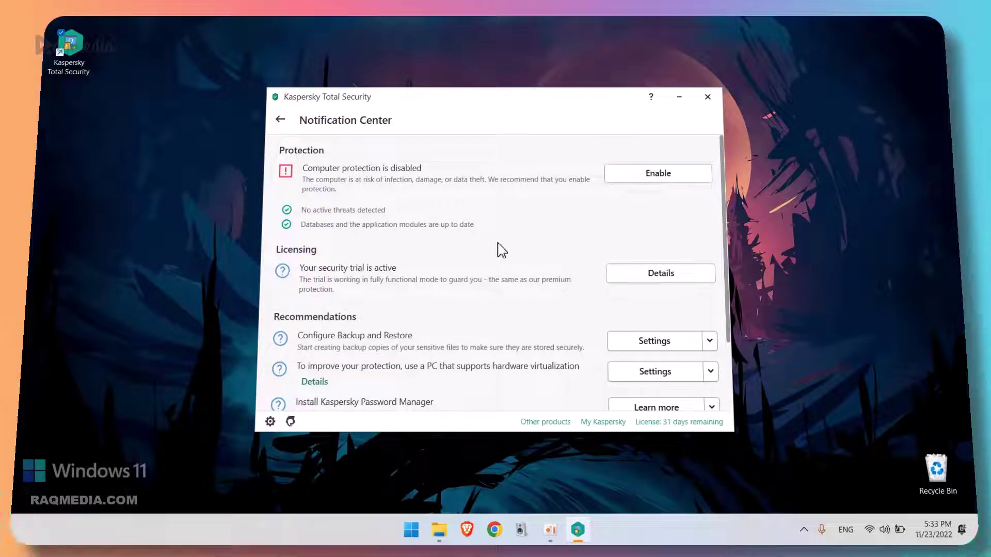
# - Ignore the Backup and Restore recommendation in the Notification Center
pyautogui.scroll(-3, 529, 291)
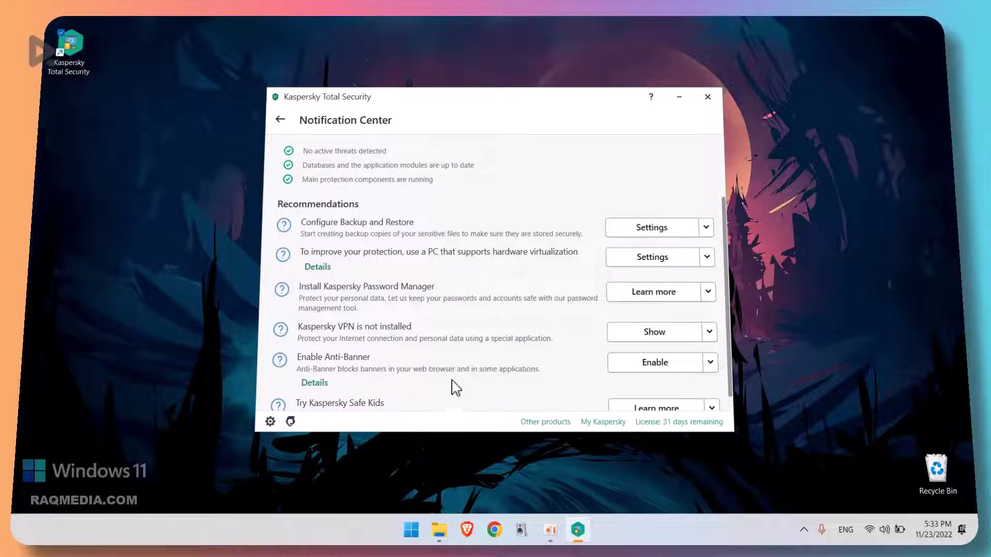
pyautogui.scroll(-1, 457, 384)
pyautogui.scroll(3, 519, 343)
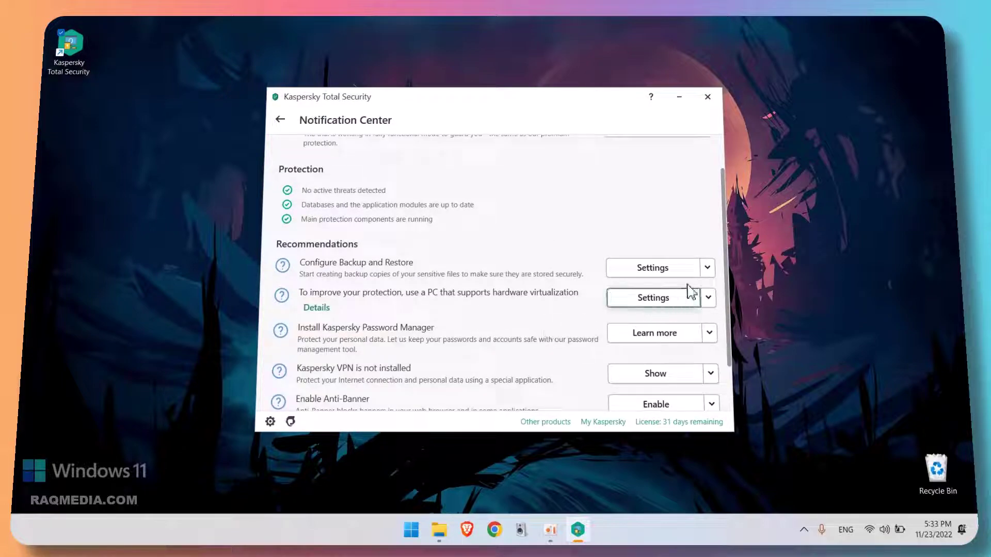
pyautogui.click(707, 267)
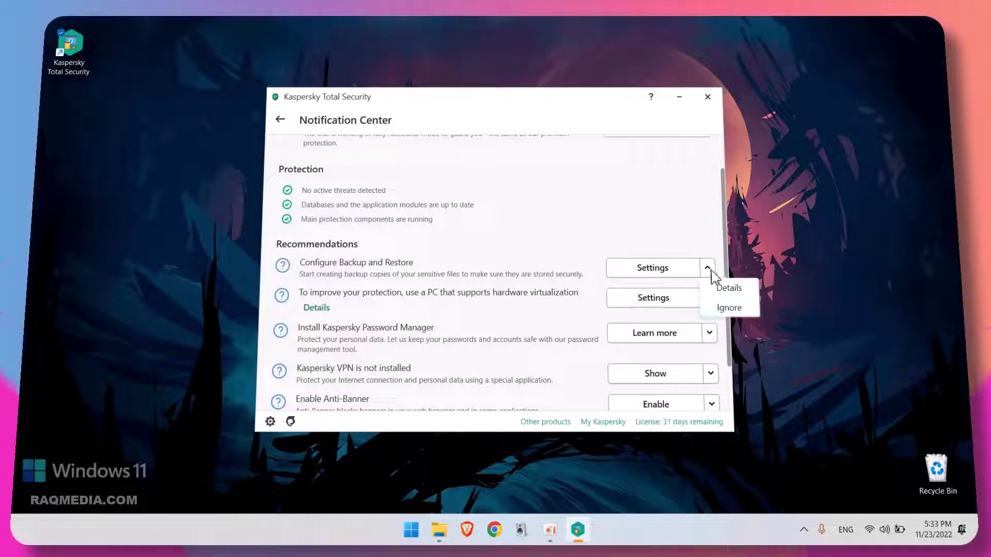
pyautogui.click(723, 308)
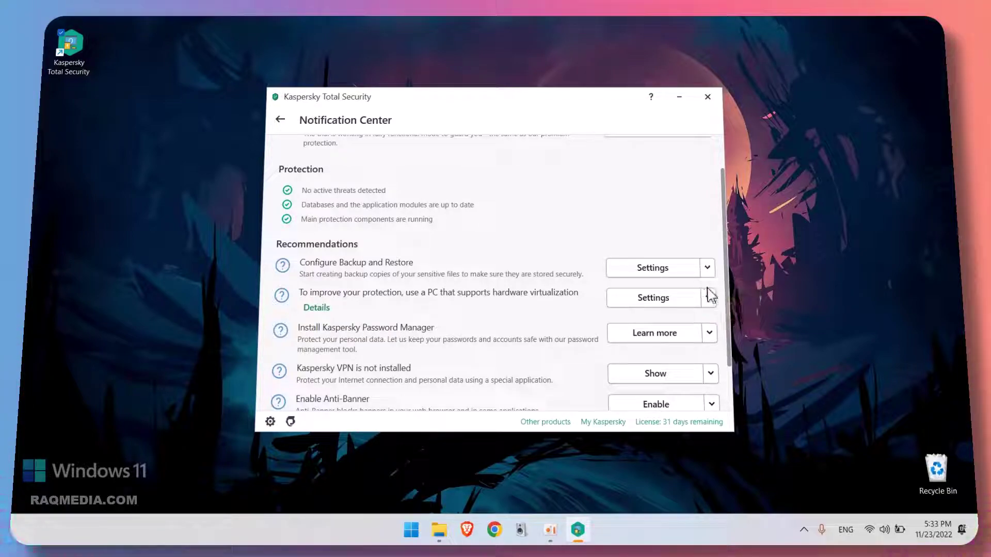
# - Go back from the Notification Center to the main protection overview
pyautogui.click(282, 120)
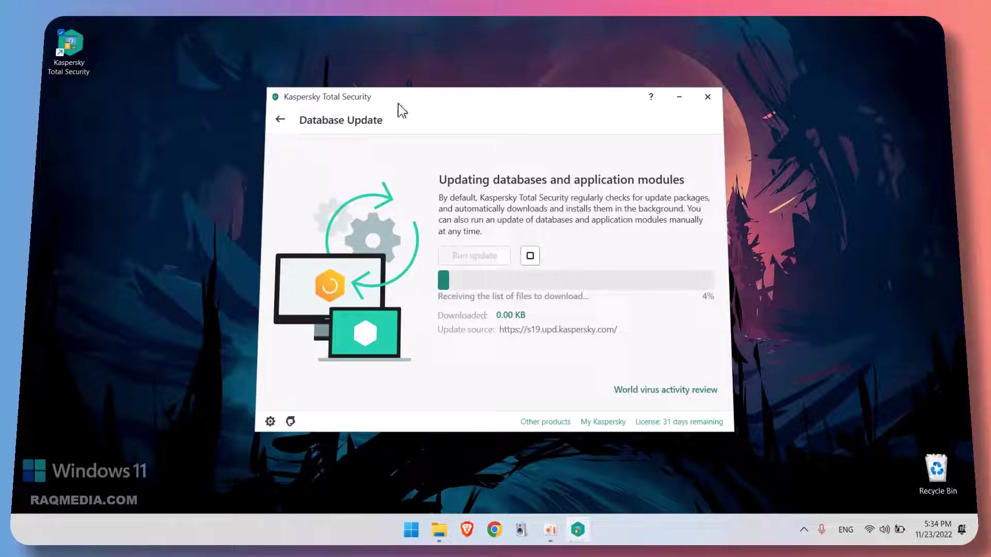
# - Minimize Kaspersky and launch Windows Security from the hidden tray icons
pyautogui.click(680, 99)
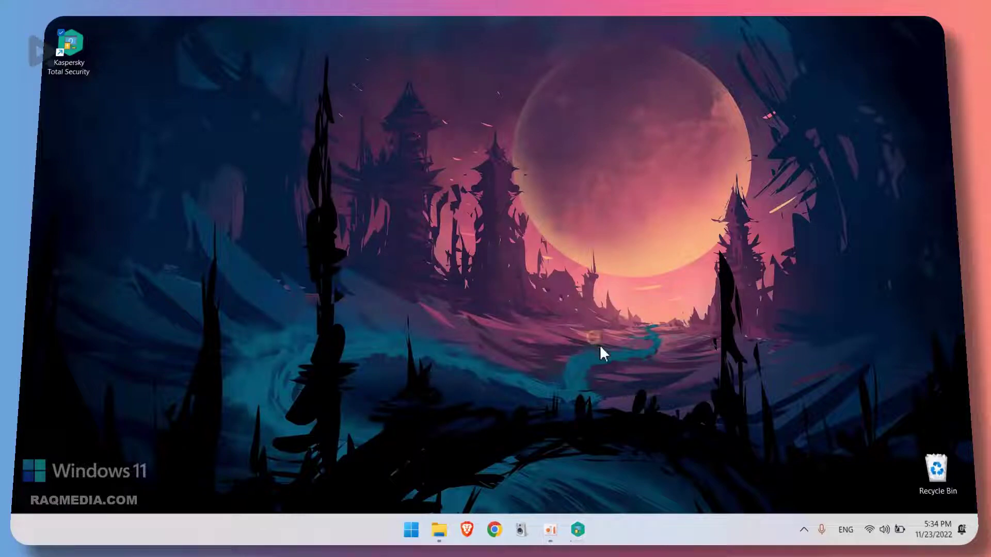
pyautogui.click(805, 538)
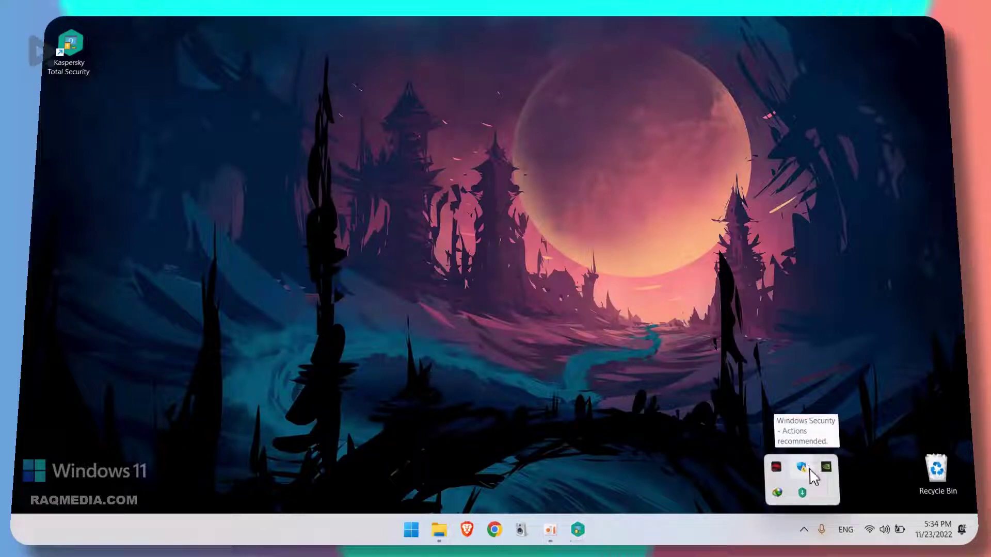
pyautogui.click(417, 207)
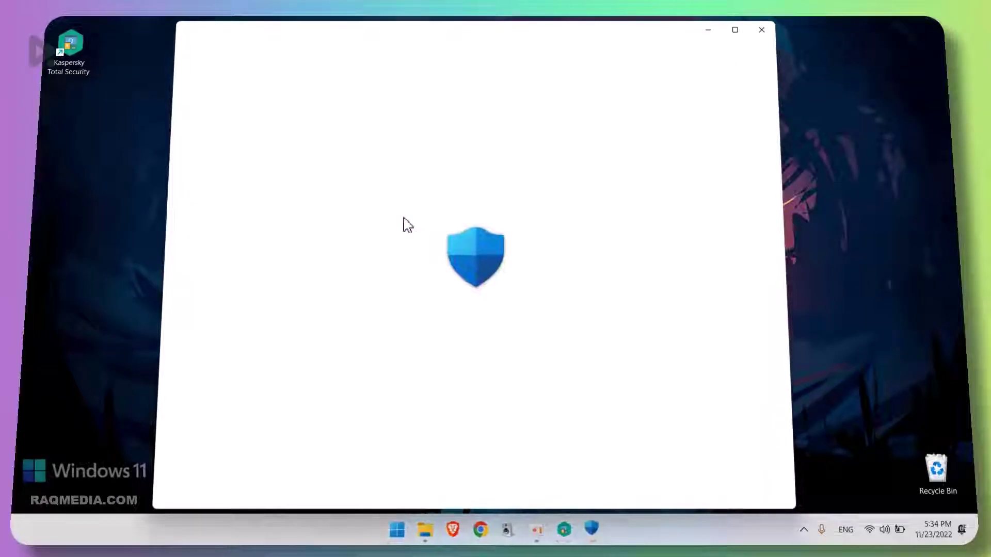
# - Check that every Home tile reports no action needed, then view Virus & threat protection details
pyautogui.scroll(-2, 485, 346)
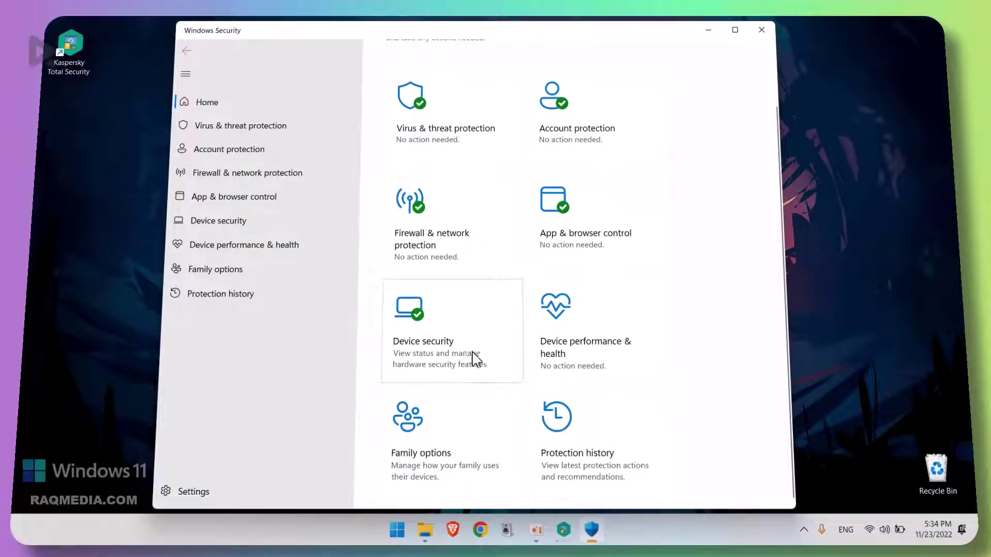
pyautogui.scroll(2, 459, 341)
pyautogui.scroll(-2, 626, 389)
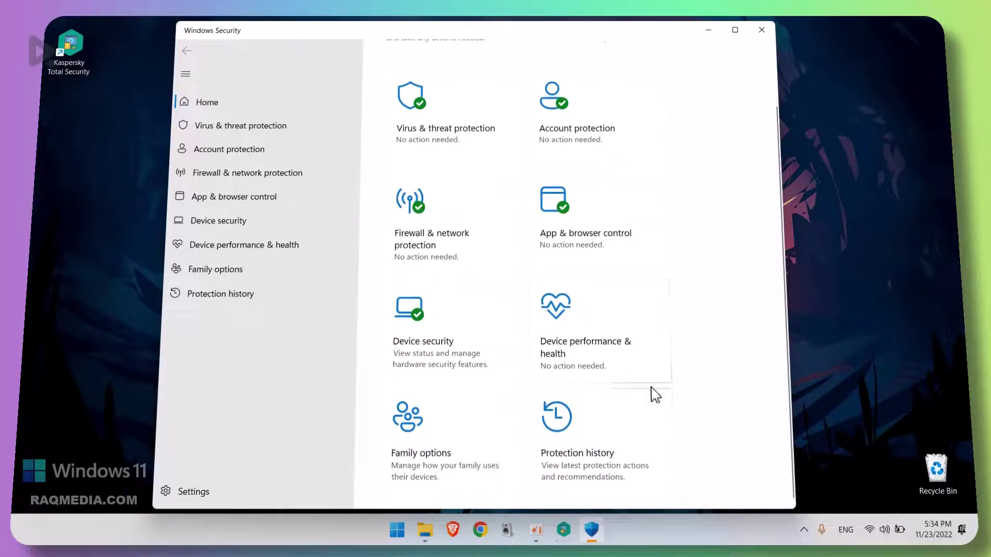
pyautogui.scroll(2, 652, 394)
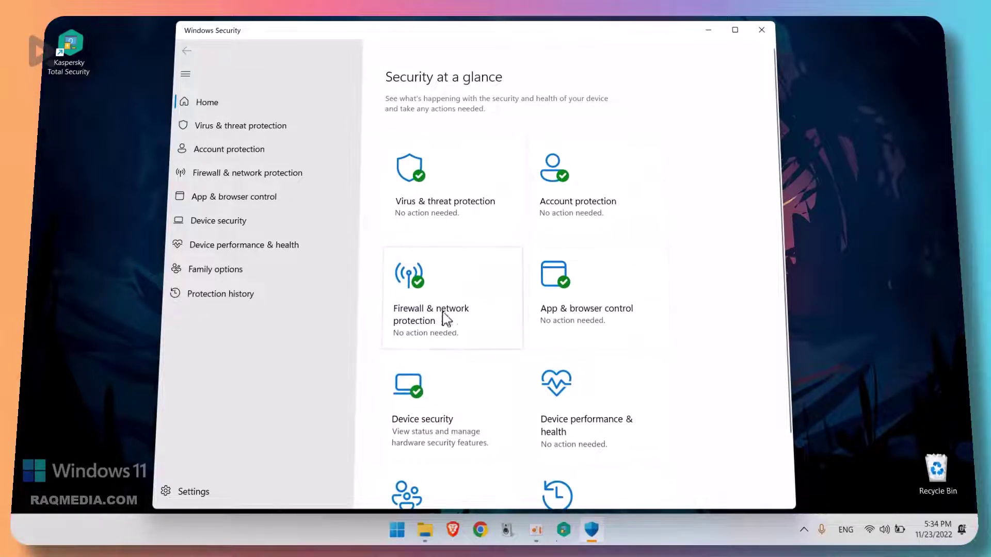
pyautogui.scroll(-2, 588, 411)
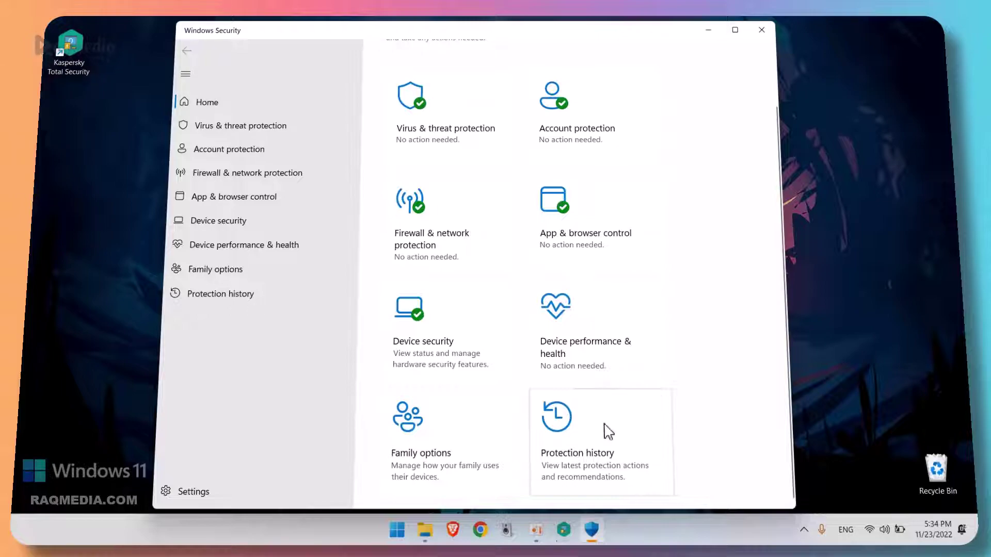
pyautogui.scroll(2, 610, 436)
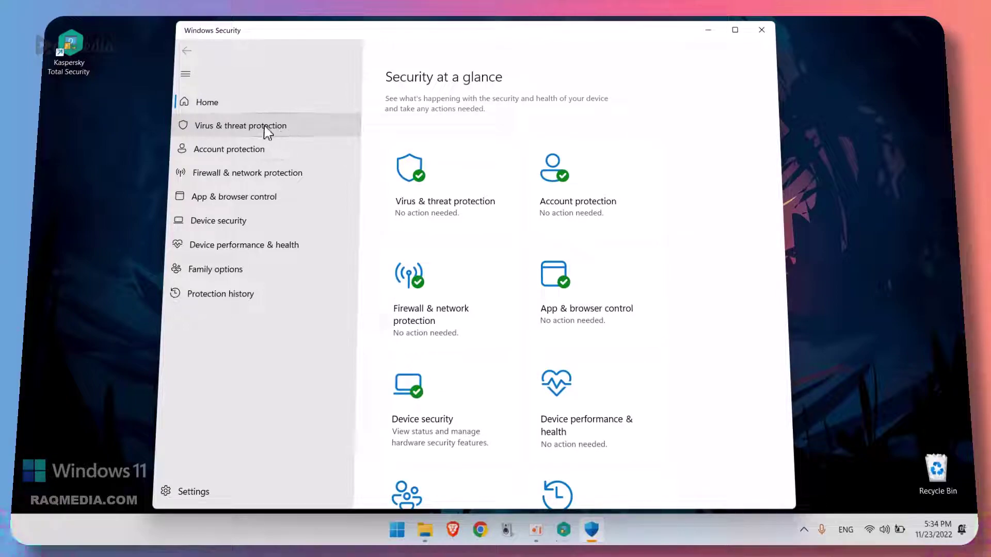
pyautogui.click(240, 127)
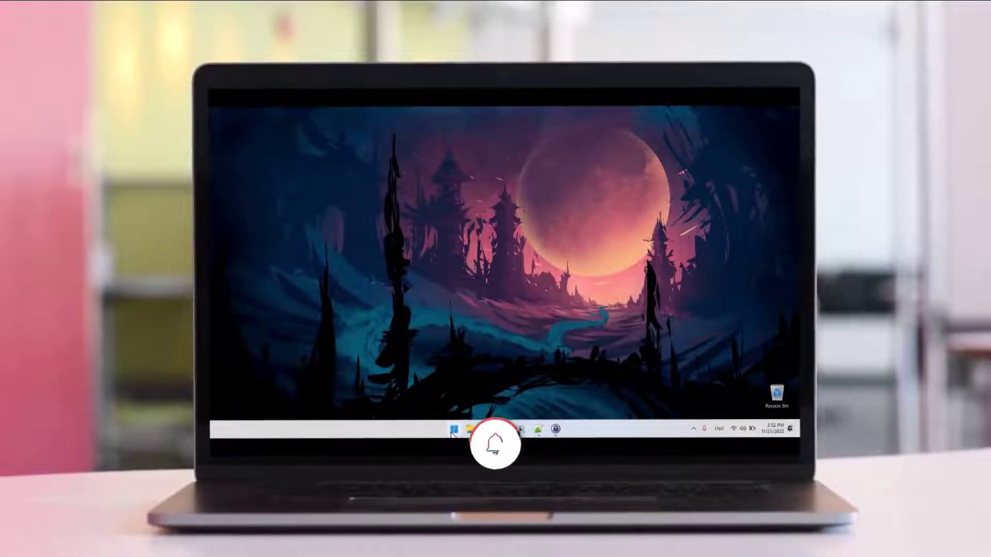
# - Launch Windows Settings from Start and go to the Privacy & security page
pyautogui.click(454, 429)
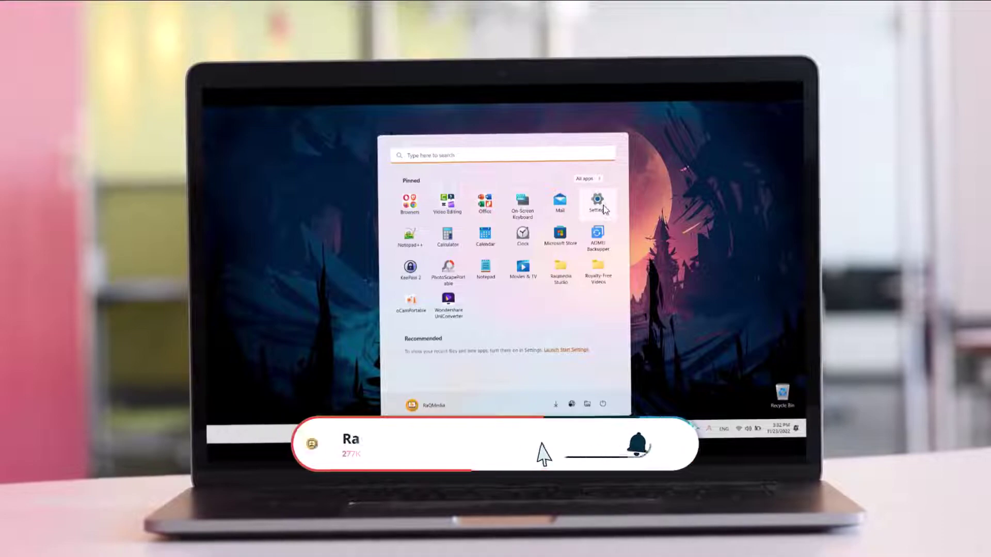
pyautogui.click(681, 223)
pyautogui.press('super+i')
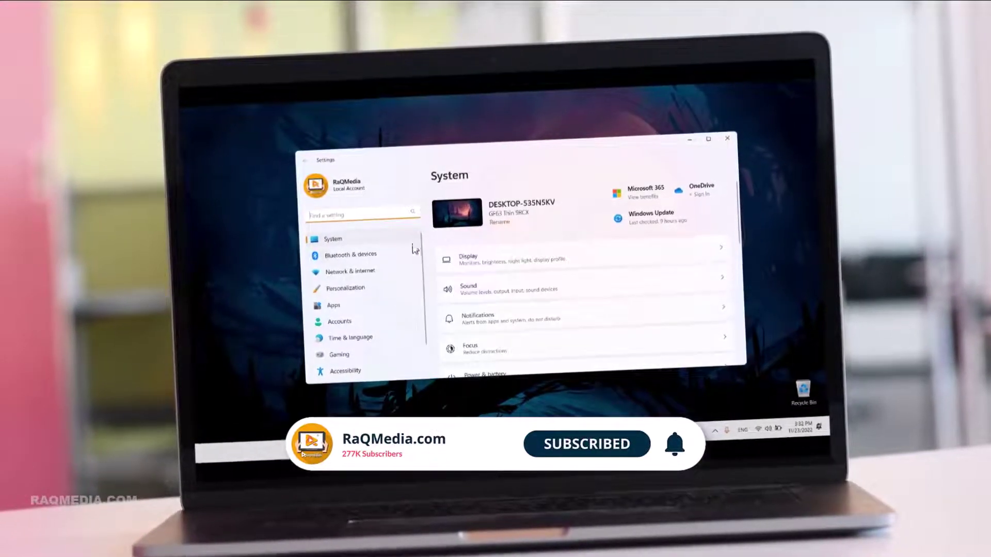
pyautogui.scroll(-2, 405, 294)
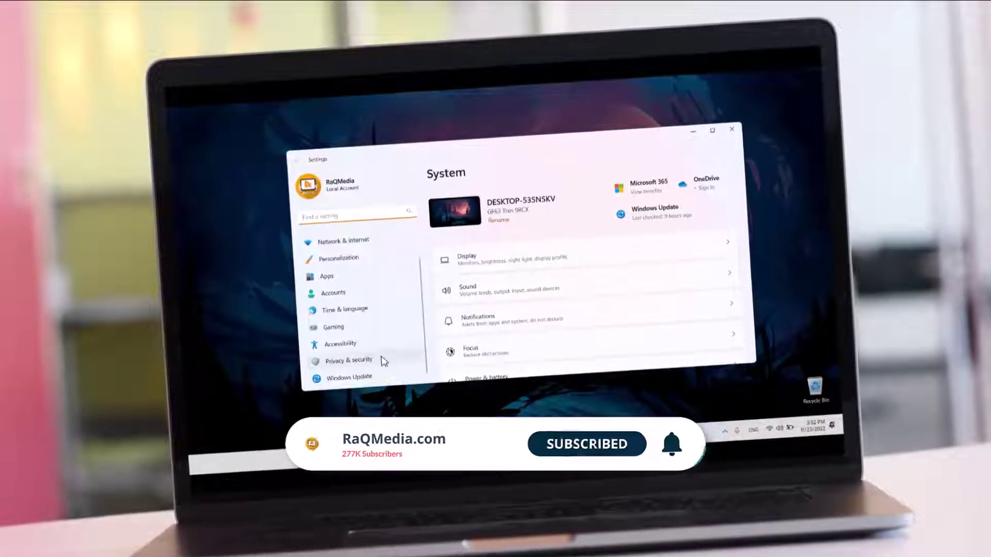
pyautogui.click(367, 365)
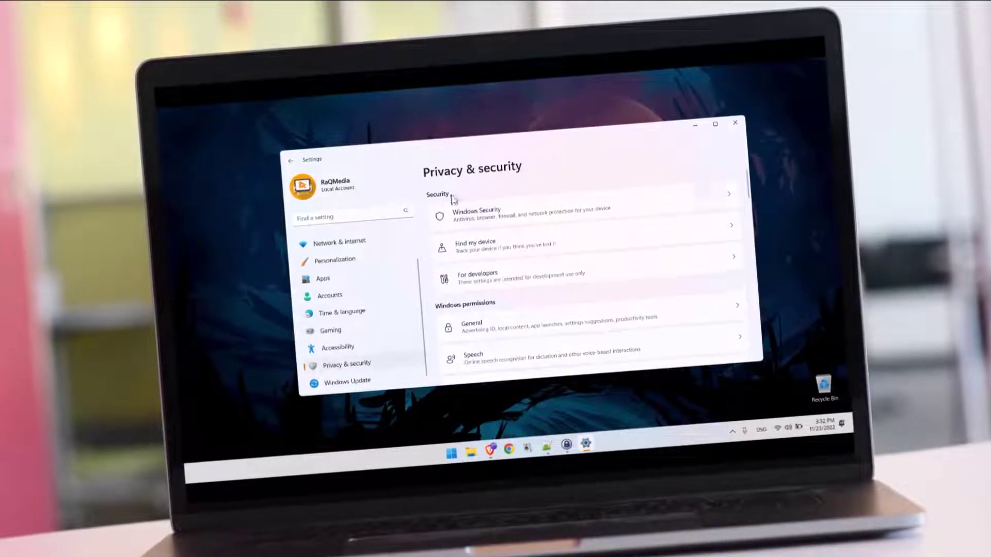